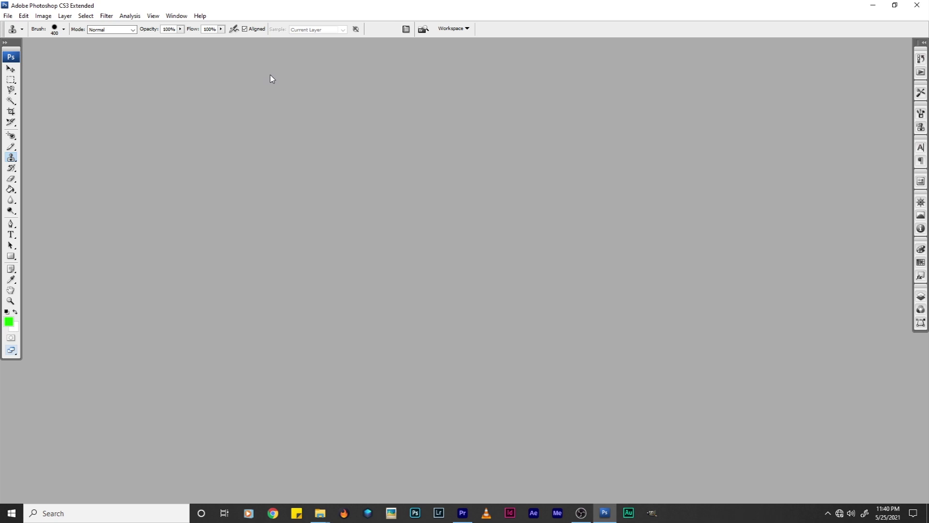
# Open sky.jpg and Thala.jpg together from the Video 07 folder and move the Thala.jpg window aside over the sky image.
pyautogui.hotkey('ctrl', 'o')
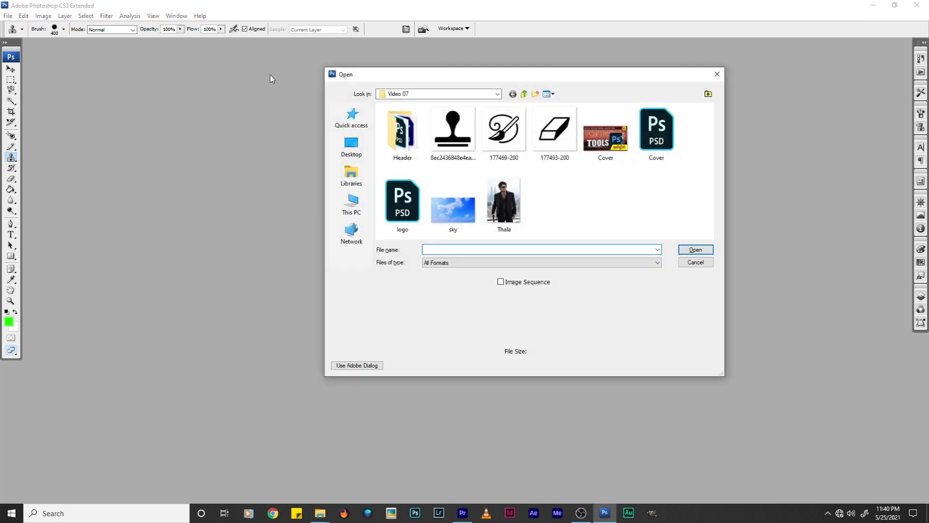
pyautogui.moveTo(552, 201); pyautogui.dragTo(436, 180)
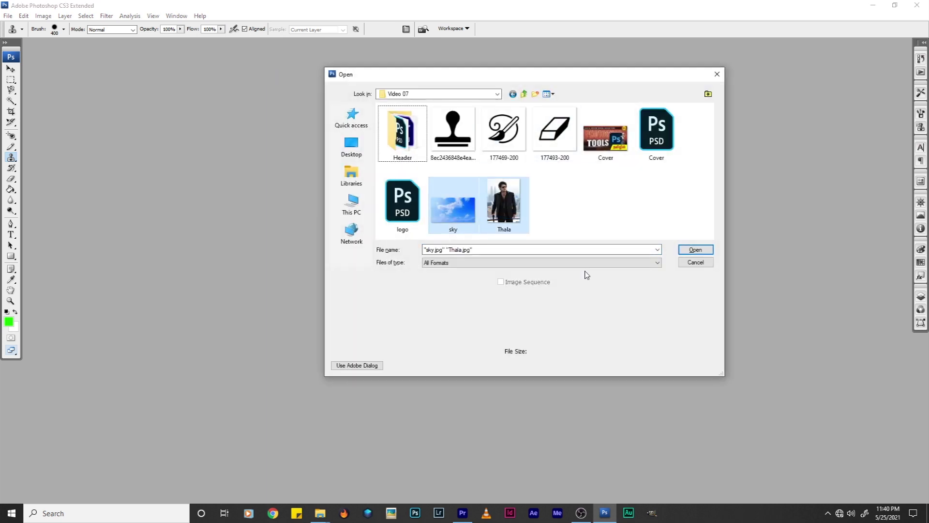
pyautogui.click(695, 250)
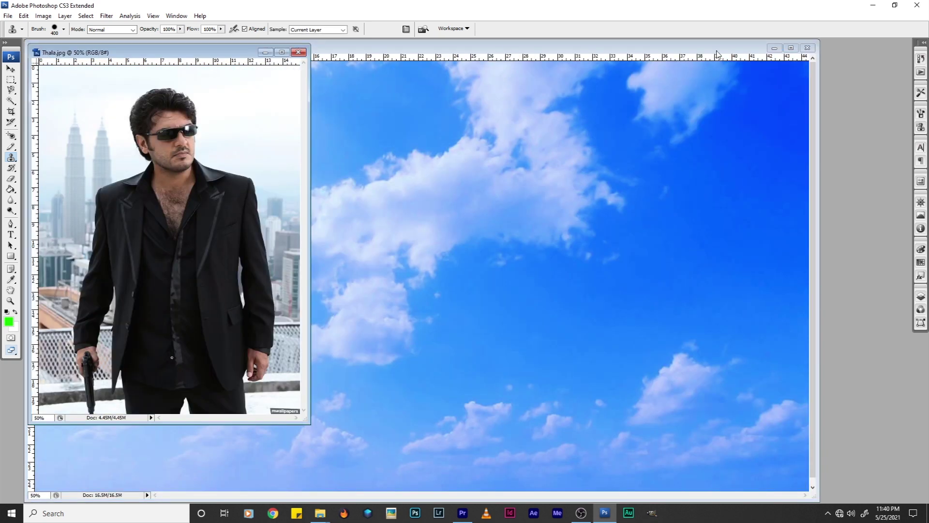
pyautogui.moveTo(184, 53); pyautogui.dragTo(659, 81)
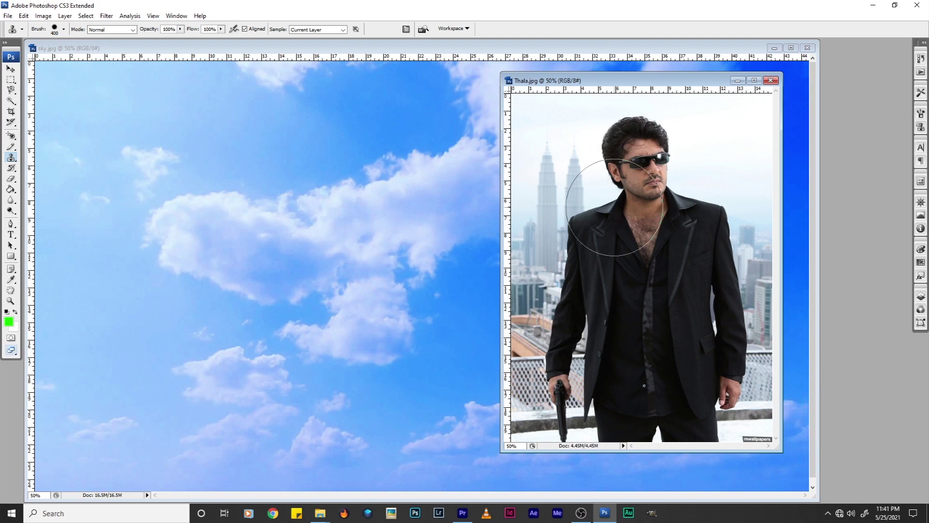
# Clone the entire Thala.jpg photo onto the left part of sky.jpg using the Clone Stamp with a 250 px brush.
pyautogui.press(']')
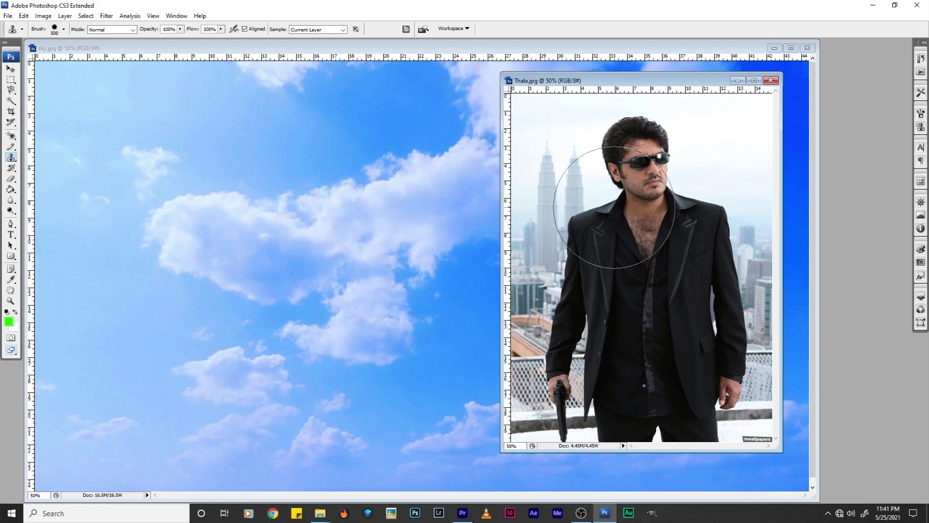
pyautogui.press('[')
pyautogui.press('[')
pyautogui.press('[')
pyautogui.moveTo(616, 81); pyautogui.dragTo(700, 82)
pyautogui.click(589, 50)
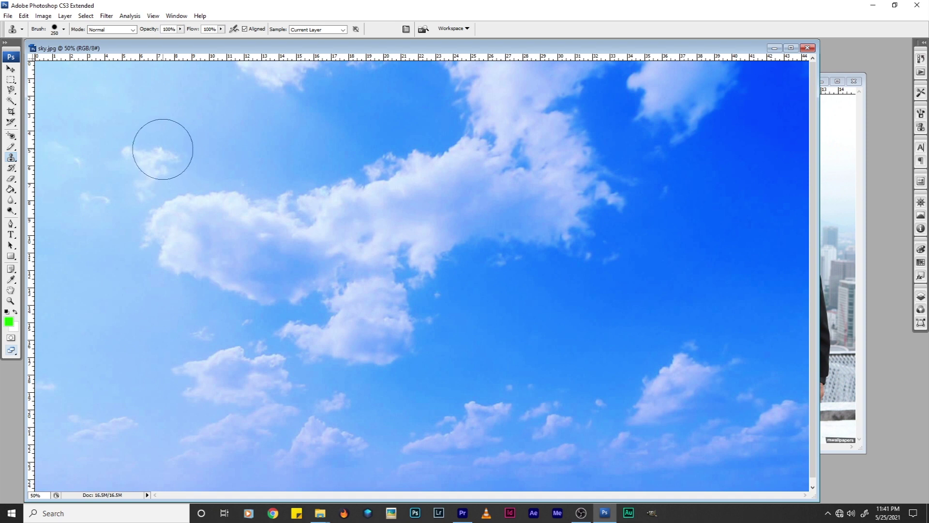
pyautogui.moveTo(160, 145)
pyautogui.mouseDown()
pyautogui.moveTo(200, 186)
pyautogui.moveTo(199, 156)
pyautogui.moveTo(174, 126)
pyautogui.moveTo(144, 139)
pyautogui.moveTo(144, 178)
pyautogui.moveTo(180, 223)
pyautogui.moveTo(141, 126)
pyautogui.moveTo(112, 185)
pyautogui.moveTo(113, 223)
pyautogui.moveTo(168, 262)
pyautogui.moveTo(237, 170)
pyautogui.moveTo(216, 144)
pyautogui.moveTo(140, 109)
pyautogui.moveTo(76, 145)
pyautogui.moveTo(71, 203)
pyautogui.moveTo(83, 228)
pyautogui.moveTo(63, 110)
pyautogui.moveTo(134, 102)
pyautogui.mouseUp()
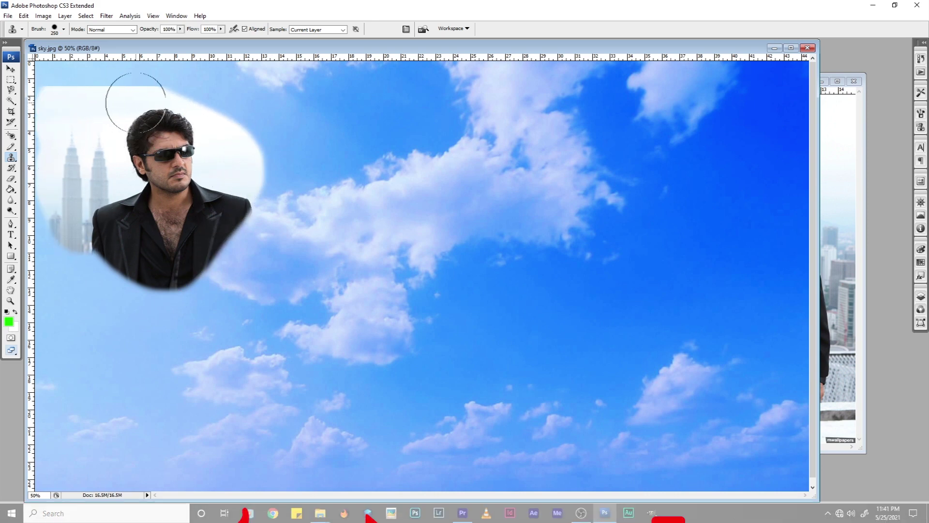
pyautogui.moveTo(71, 128)
pyautogui.mouseDown()
pyautogui.moveTo(116, 102)
pyautogui.moveTo(180, 97)
pyautogui.moveTo(270, 120)
pyautogui.moveTo(299, 158)
pyautogui.moveTo(279, 84)
pyautogui.moveTo(253, 157)
pyautogui.moveTo(267, 224)
pyautogui.moveTo(281, 206)
pyautogui.moveTo(286, 171)
pyautogui.moveTo(218, 315)
pyautogui.moveTo(212, 245)
pyautogui.moveTo(252, 342)
pyautogui.moveTo(277, 244)
pyautogui.moveTo(277, 433)
pyautogui.moveTo(195, 299)
pyautogui.moveTo(151, 325)
pyautogui.moveTo(237, 408)
pyautogui.moveTo(109, 277)
pyautogui.moveTo(101, 255)
pyautogui.moveTo(99, 277)
pyautogui.moveTo(69, 205)
pyautogui.moveTo(51, 197)
pyautogui.moveTo(42, 219)
pyautogui.moveTo(54, 298)
pyautogui.moveTo(82, 363)
pyautogui.moveTo(95, 349)
pyautogui.moveTo(104, 290)
pyautogui.moveTo(181, 393)
pyautogui.moveTo(165, 434)
pyautogui.moveTo(127, 352)
pyautogui.moveTo(139, 379)
pyautogui.moveTo(90, 414)
pyautogui.moveTo(58, 327)
pyautogui.moveTo(59, 456)
pyautogui.moveTo(282, 452)
pyautogui.mouseUp()
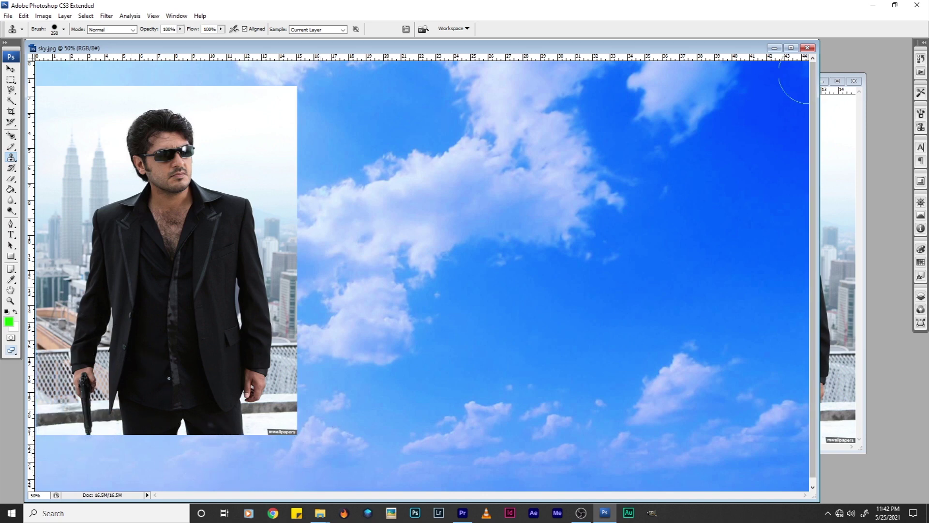
# Undo a stray stamp on Thala.jpg and clone a second copy of the man in the middle of sky.jpg with Aligned on.
pyautogui.click(852, 166)
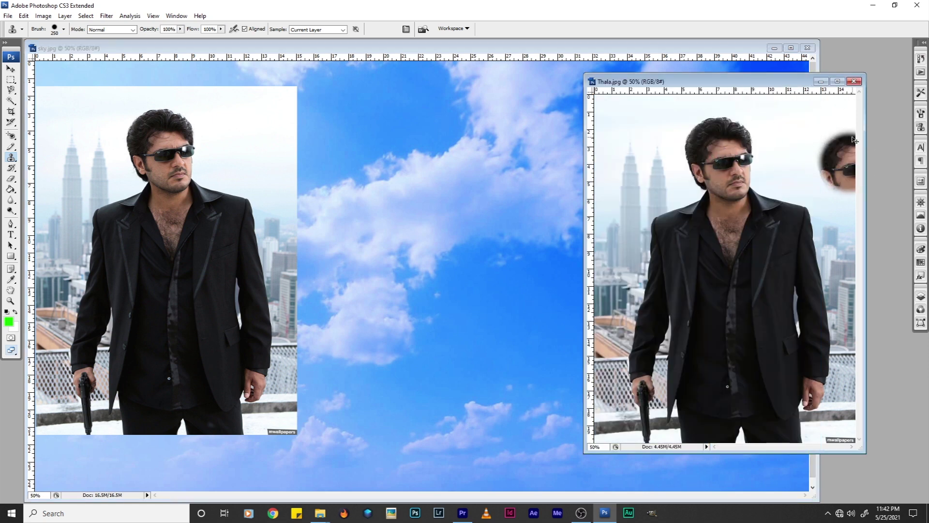
pyautogui.hotkey('ctrl', 'z')
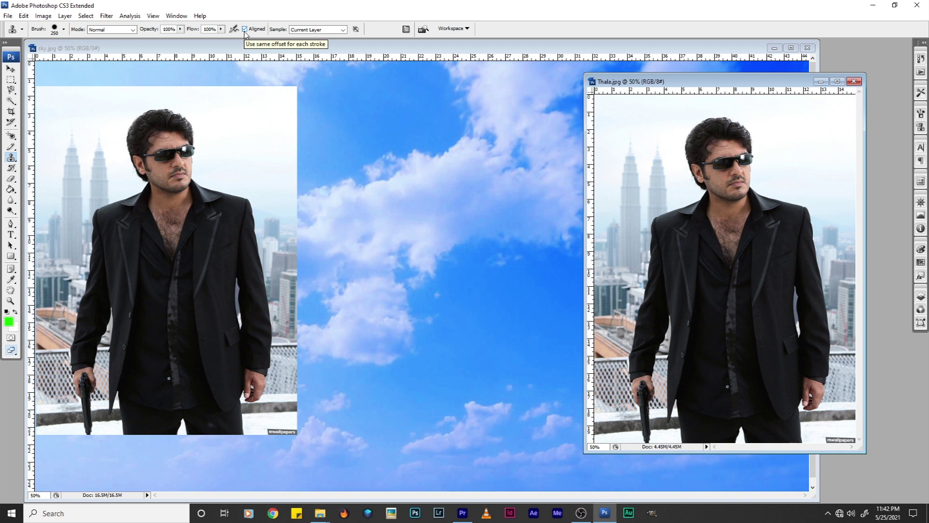
pyautogui.click(432, 50)
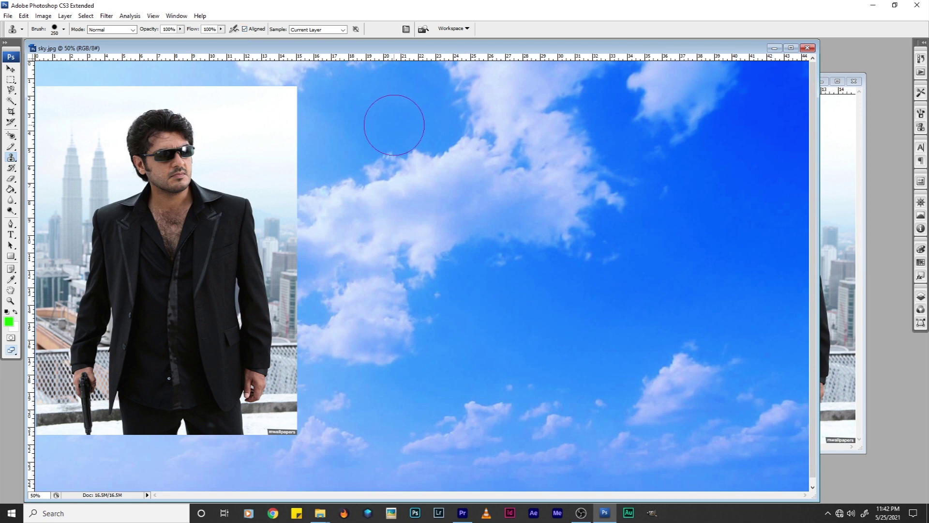
pyautogui.moveTo(396, 119); pyautogui.dragTo(423, 244)
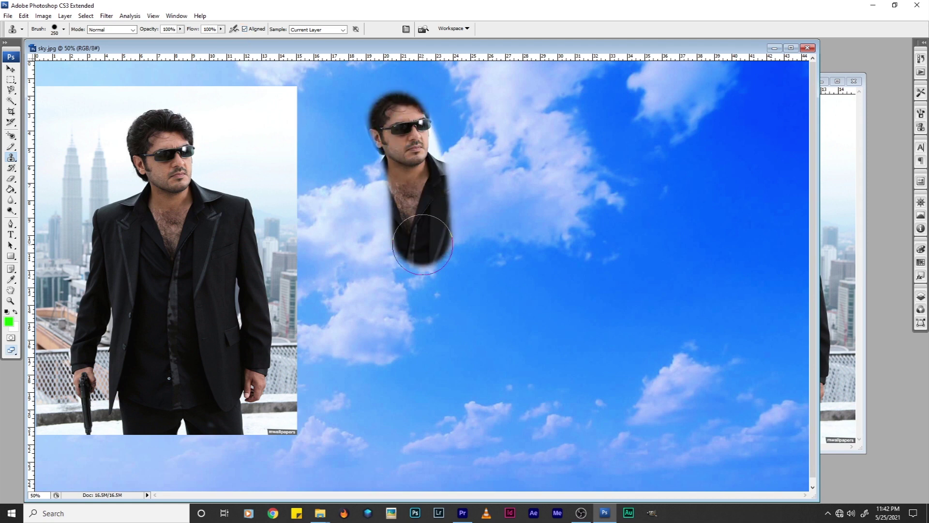
pyautogui.moveTo(424, 149)
pyautogui.mouseDown()
pyautogui.moveTo(454, 184)
pyautogui.moveTo(468, 247)
pyautogui.moveTo(464, 177)
pyautogui.moveTo(495, 224)
pyautogui.moveTo(491, 242)
pyautogui.moveTo(467, 256)
pyautogui.moveTo(414, 223)
pyautogui.moveTo(372, 167)
pyautogui.moveTo(348, 214)
pyautogui.moveTo(333, 184)
pyautogui.moveTo(333, 210)
pyautogui.moveTo(327, 180)
pyautogui.moveTo(319, 309)
pyautogui.moveTo(315, 106)
pyautogui.moveTo(385, 135)
pyautogui.moveTo(376, 135)
pyautogui.moveTo(334, 97)
pyautogui.moveTo(394, 101)
pyautogui.moveTo(469, 125)
pyautogui.moveTo(473, 160)
pyautogui.mouseUp()
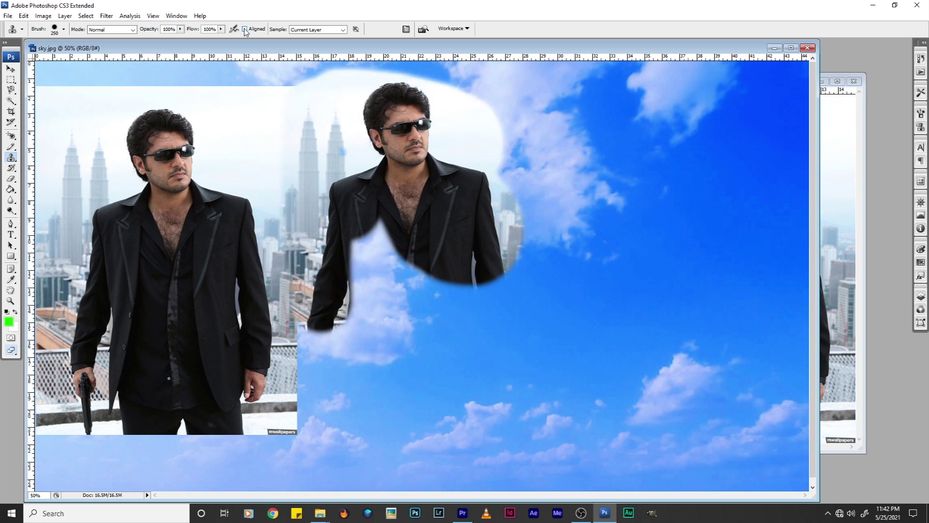
# Turn off Aligned and clone the man again over the right part of sky.jpg.
pyautogui.click(562, 115)
pyautogui.moveTo(562, 115); pyautogui.dragTo(594, 193)
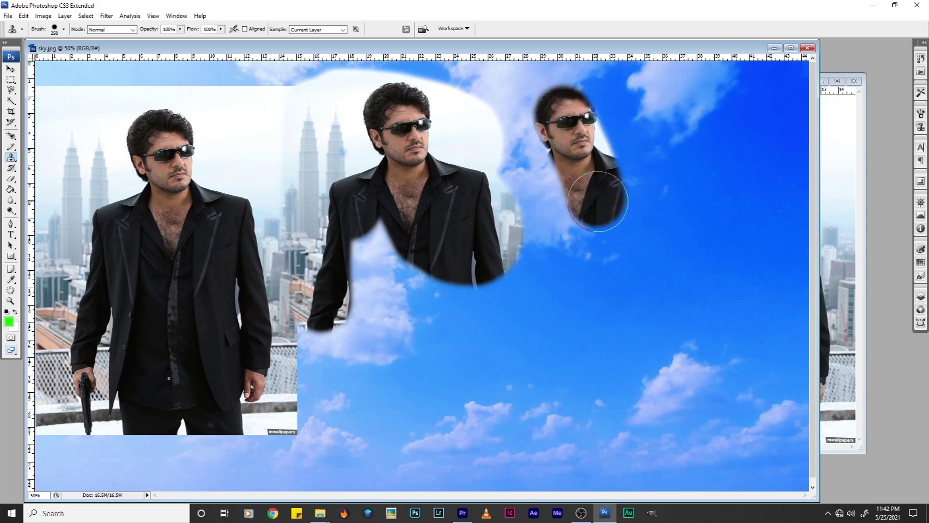
pyautogui.moveTo(622, 137)
pyautogui.mouseDown()
pyautogui.moveTo(608, 123)
pyautogui.moveTo(638, 211)
pyautogui.moveTo(589, 176)
pyautogui.moveTo(571, 102)
pyautogui.moveTo(523, 123)
pyautogui.moveTo(572, 158)
pyautogui.moveTo(496, 104)
pyautogui.moveTo(486, 109)
pyautogui.moveTo(559, 90)
pyautogui.moveTo(614, 108)
pyautogui.moveTo(660, 140)
pyautogui.moveTo(605, 254)
pyautogui.moveTo(550, 136)
pyautogui.moveTo(638, 96)
pyautogui.moveTo(685, 127)
pyautogui.moveTo(671, 188)
pyautogui.moveTo(601, 109)
pyautogui.moveTo(593, 78)
pyautogui.moveTo(658, 89)
pyautogui.moveTo(671, 115)
pyautogui.moveTo(663, 166)
pyautogui.moveTo(669, 84)
pyautogui.moveTo(688, 76)
pyautogui.moveTo(714, 90)
pyautogui.moveTo(719, 148)
pyautogui.moveTo(705, 221)
pyautogui.moveTo(713, 53)
pyautogui.moveTo(649, 207)
pyautogui.moveTo(632, 296)
pyautogui.moveTo(683, 208)
pyautogui.moveTo(584, 292)
pyautogui.moveTo(505, 157)
pyautogui.moveTo(496, 115)
pyautogui.moveTo(534, 240)
pyautogui.moveTo(533, 301)
pyautogui.moveTo(460, 195)
pyautogui.moveTo(515, 320)
pyautogui.moveTo(504, 283)
pyautogui.moveTo(554, 355)
pyautogui.moveTo(615, 352)
pyautogui.moveTo(634, 336)
pyautogui.moveTo(583, 322)
pyautogui.moveTo(685, 282)
pyautogui.moveTo(727, 195)
pyautogui.moveTo(738, 288)
pyautogui.moveTo(667, 339)
pyautogui.moveTo(628, 344)
pyautogui.moveTo(699, 359)
pyautogui.moveTo(519, 385)
pyautogui.moveTo(495, 360)
pyautogui.moveTo(488, 303)
pyautogui.moveTo(504, 344)
pyautogui.moveTo(622, 370)
pyautogui.moveTo(740, 356)
pyautogui.moveTo(545, 408)
pyautogui.moveTo(443, 410)
pyautogui.moveTo(780, 422)
pyautogui.mouseUp()
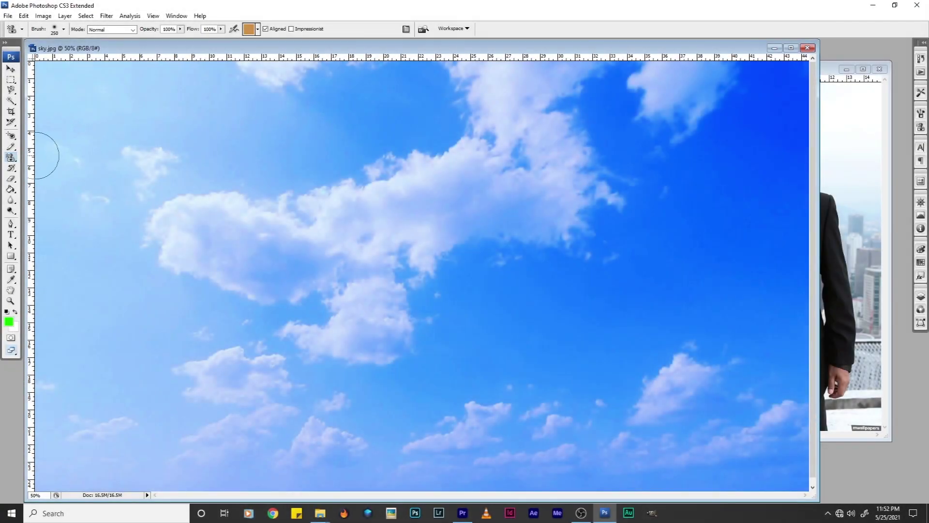
# Try the Pattern Stamp tool by painting the first preset pattern across sky.jpg at 500 px, and undo the stroke.
pyautogui.rightClick(11, 157)
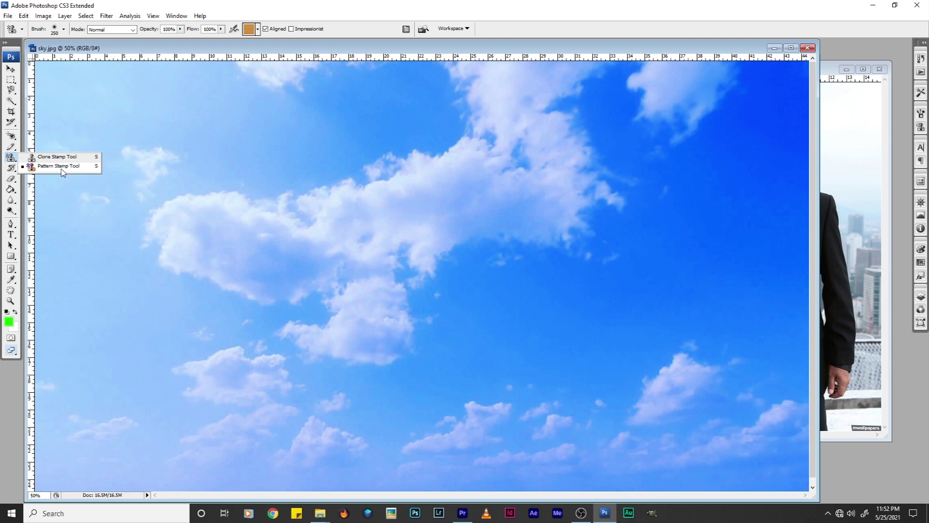
pyautogui.click(61, 167)
pyautogui.click(258, 30)
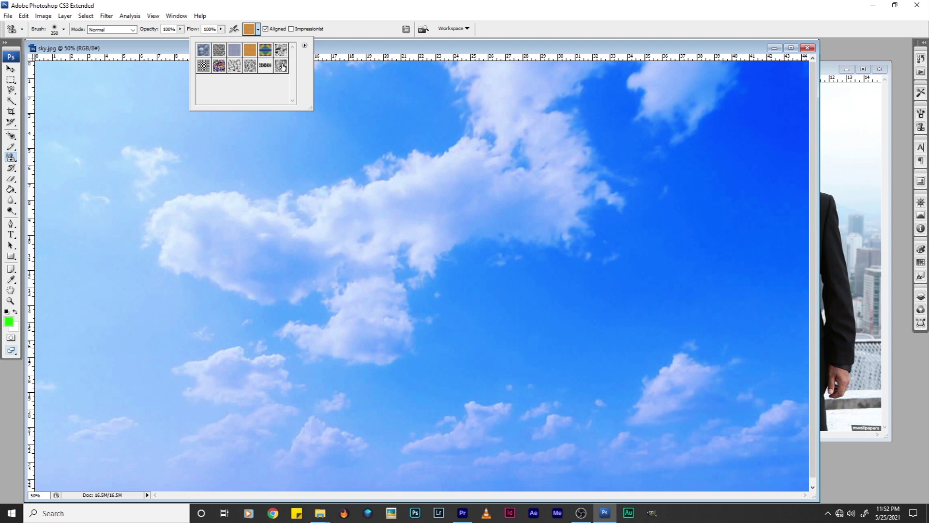
pyautogui.doubleClick(200, 51)
pyautogui.press(']')
pyautogui.press(']')
pyautogui.press(']')
pyautogui.moveTo(215, 172)
pyautogui.mouseDown()
pyautogui.moveTo(569, 192)
pyautogui.moveTo(361, 178)
pyautogui.moveTo(284, 202)
pyautogui.moveTo(480, 247)
pyautogui.moveTo(626, 245)
pyautogui.moveTo(537, 214)
pyautogui.moveTo(717, 204)
pyautogui.moveTo(743, 186)
pyautogui.moveTo(354, 267)
pyautogui.moveTo(185, 215)
pyautogui.moveTo(213, 184)
pyautogui.mouseUp()
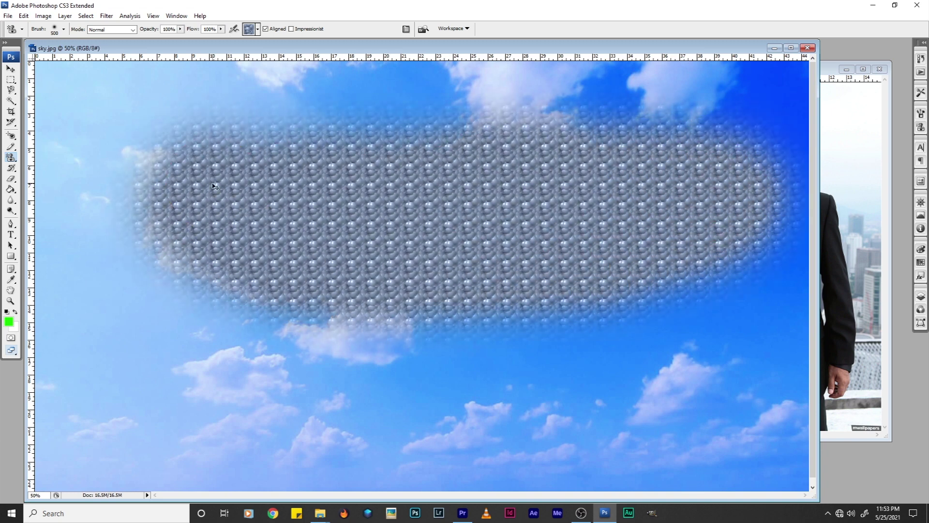
pyautogui.hotkey('ctrl', 'z')
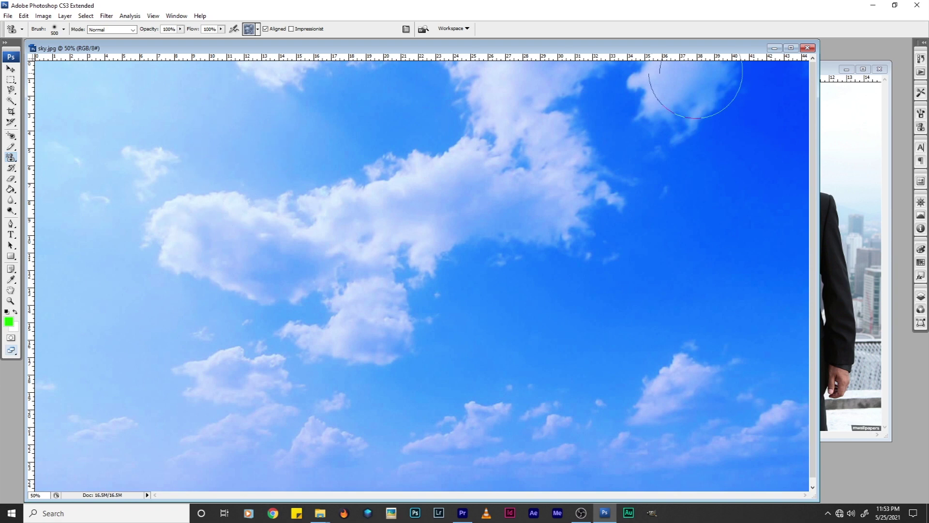
# Bring the Thala.jpg document to the front and reposition its window over the sky image.
pyautogui.click(827, 71)
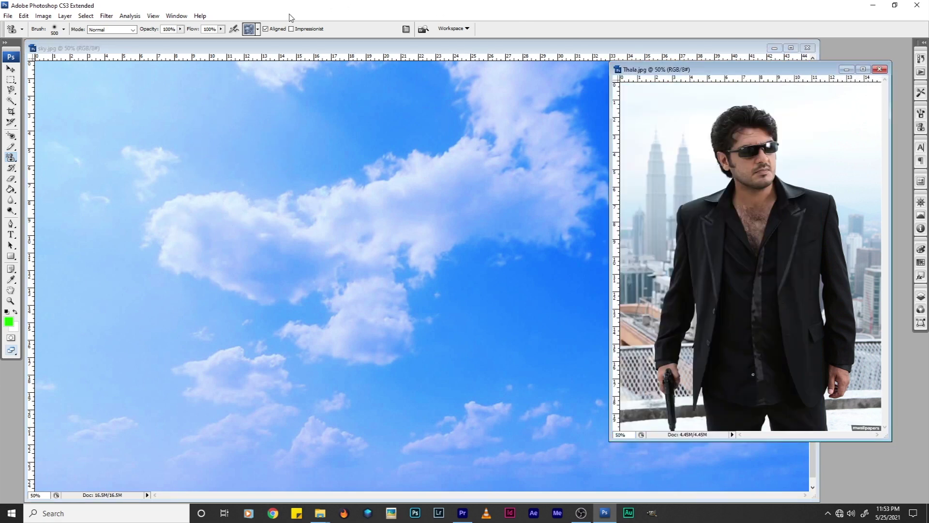
pyautogui.click(258, 29)
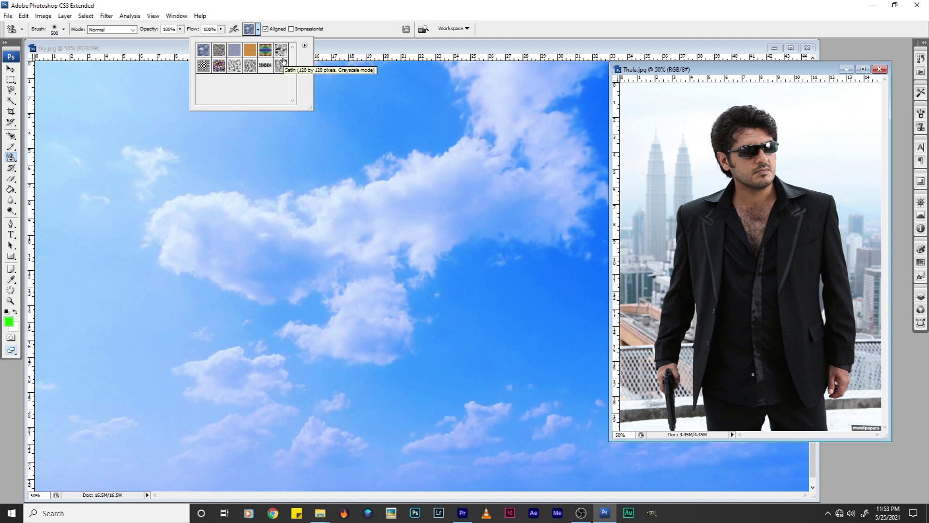
pyautogui.click(11, 159)
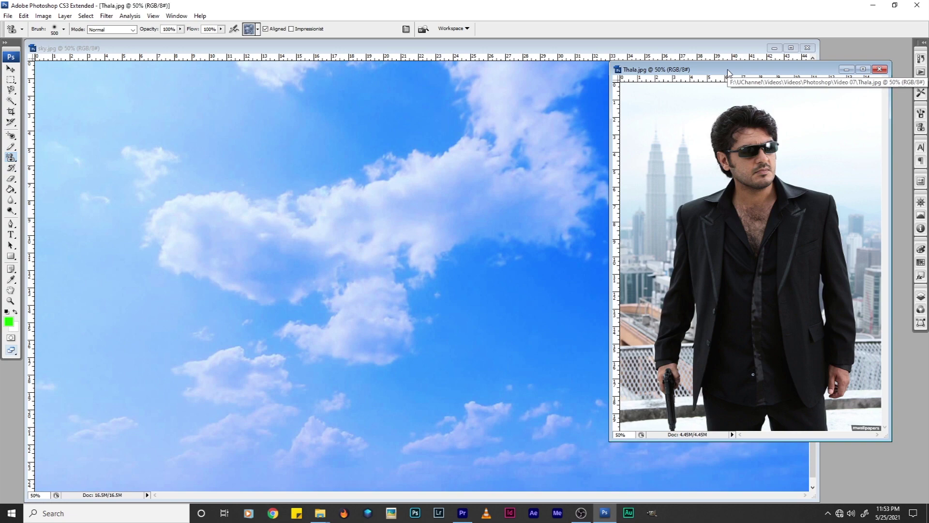
pyautogui.doubleClick(728, 70)
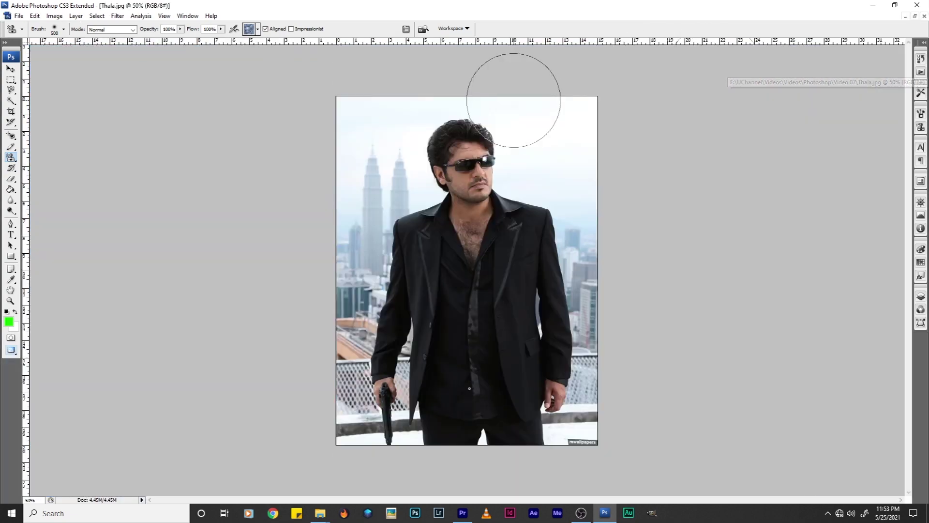
pyautogui.click(914, 16)
pyautogui.moveTo(739, 76)
pyautogui.mouseDown()
pyautogui.moveTo(679, 98)
pyautogui.moveTo(646, 98)
pyautogui.mouseUp()
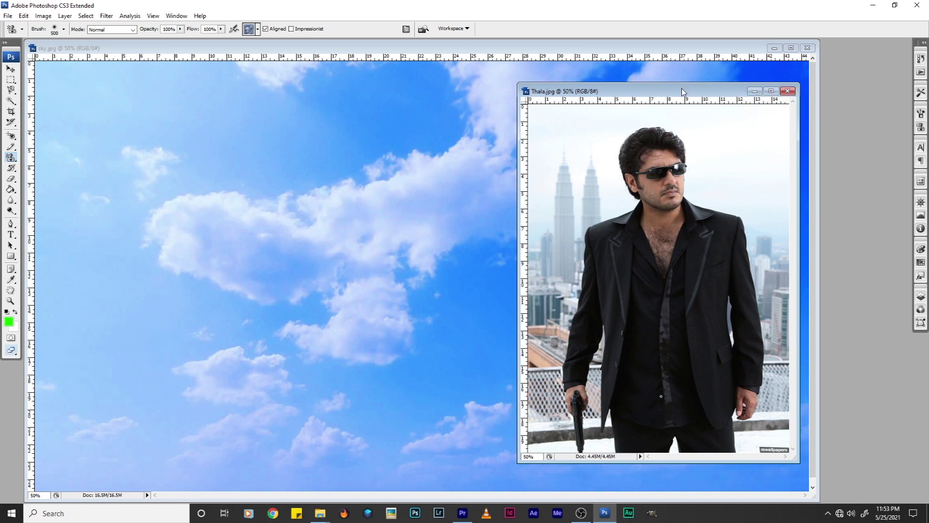
pyautogui.moveTo(682, 91); pyautogui.dragTo(651, 66)
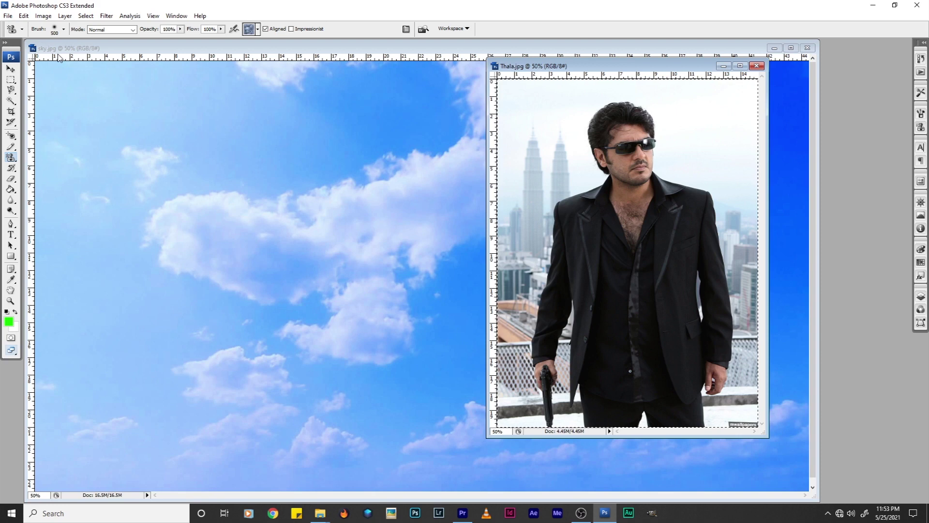
# Define a pattern named Thala.jpg from the fully selected Thala.jpg canvas.
pyautogui.click(23, 16)
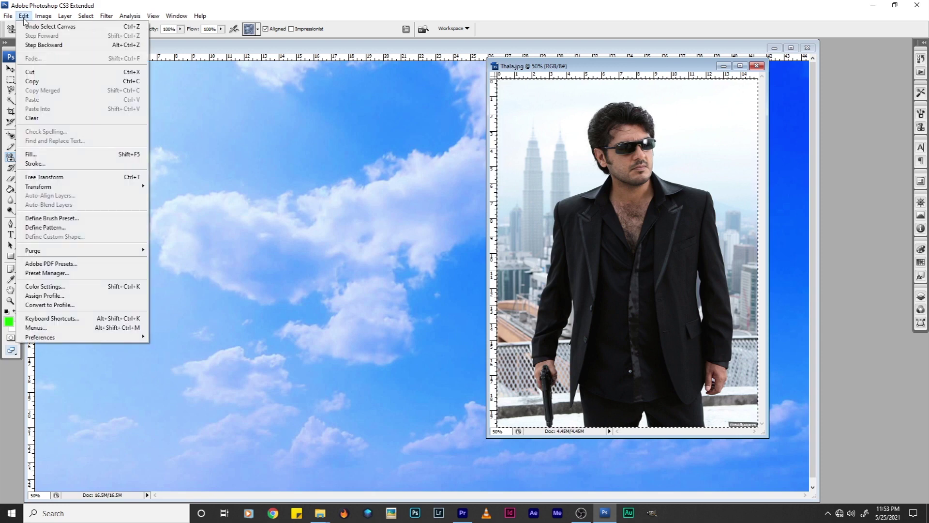
pyautogui.click(83, 232)
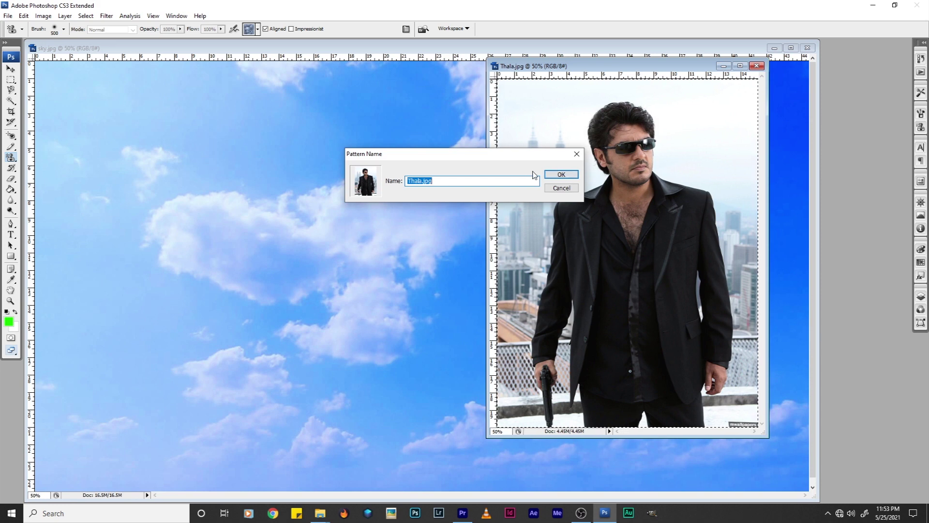
pyautogui.click(559, 176)
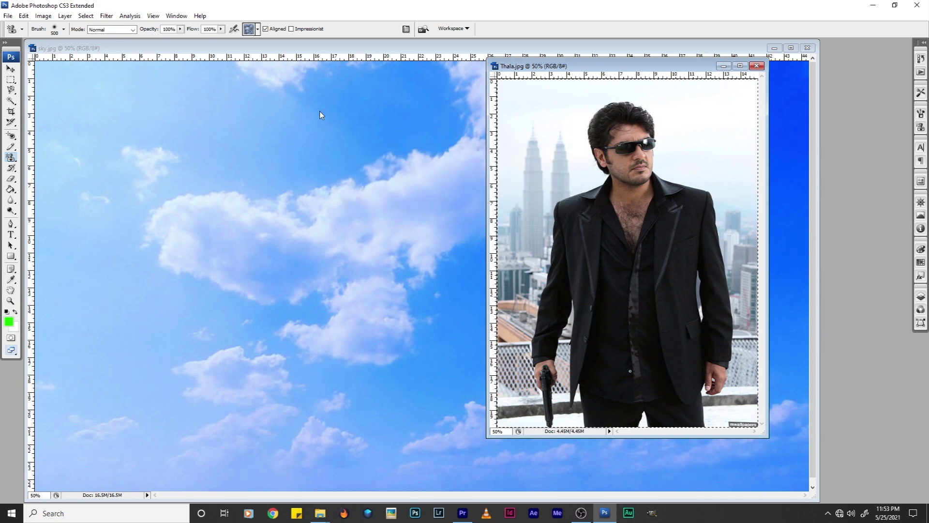
# Paint the Thala.jpg pattern across the whole of sky.jpg using the Pattern Stamp with a 1000 px brush.
pyautogui.click(258, 28)
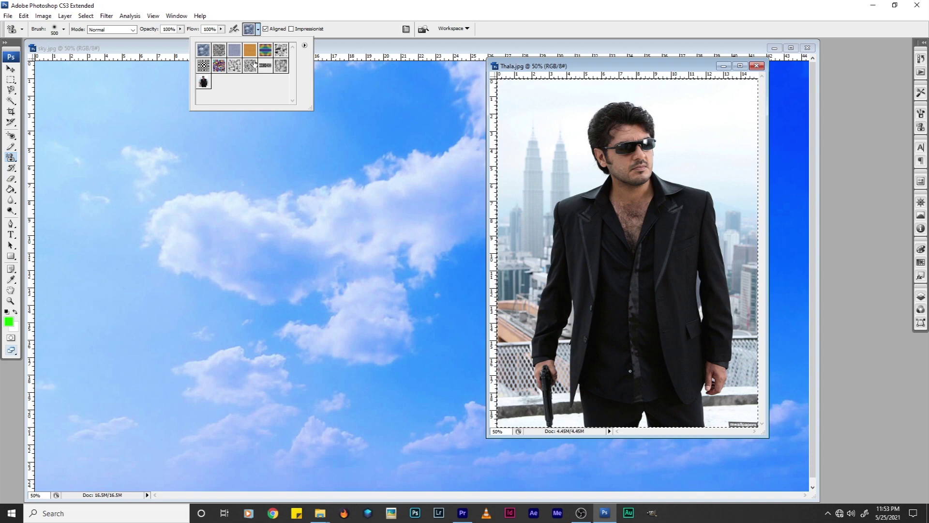
pyautogui.click(203, 84)
pyautogui.doubleClick(203, 87)
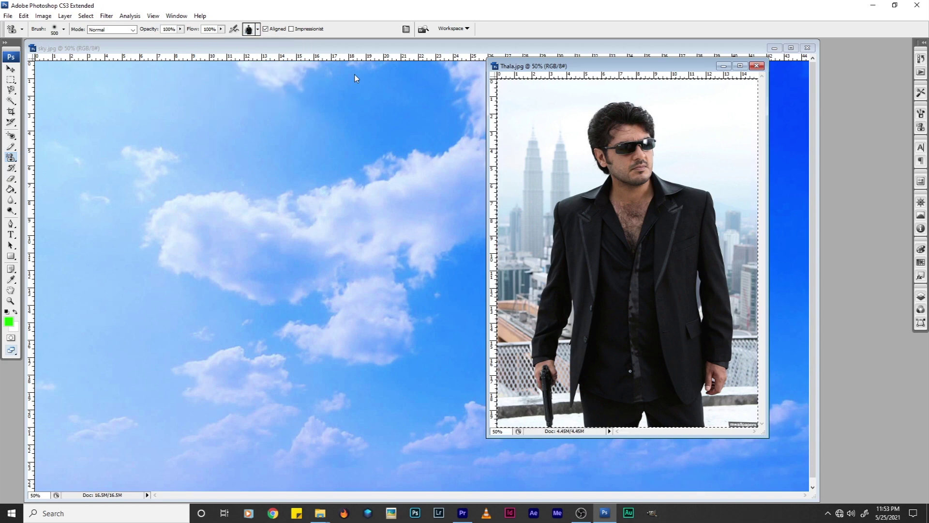
pyautogui.click(405, 53)
pyautogui.press(']')
pyautogui.press(']')
pyautogui.press(']')
pyautogui.press(']')
pyautogui.press(']')
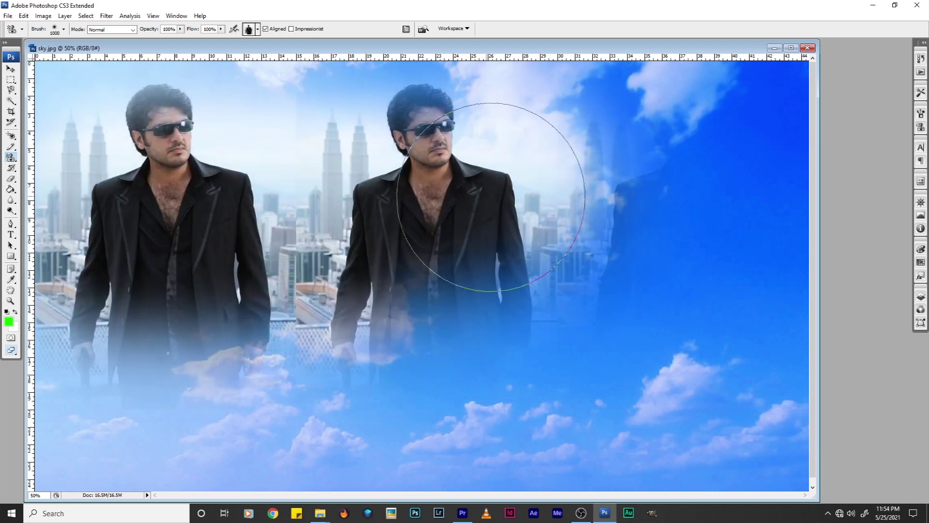
pyautogui.moveTo(491, 197)
pyautogui.mouseDown()
pyautogui.moveTo(170, 114)
pyautogui.moveTo(711, 159)
pyautogui.moveTo(695, 363)
pyautogui.moveTo(203, 385)
pyautogui.moveTo(130, 440)
pyautogui.moveTo(755, 450)
pyautogui.moveTo(774, 329)
pyautogui.moveTo(797, 302)
pyautogui.mouseUp()
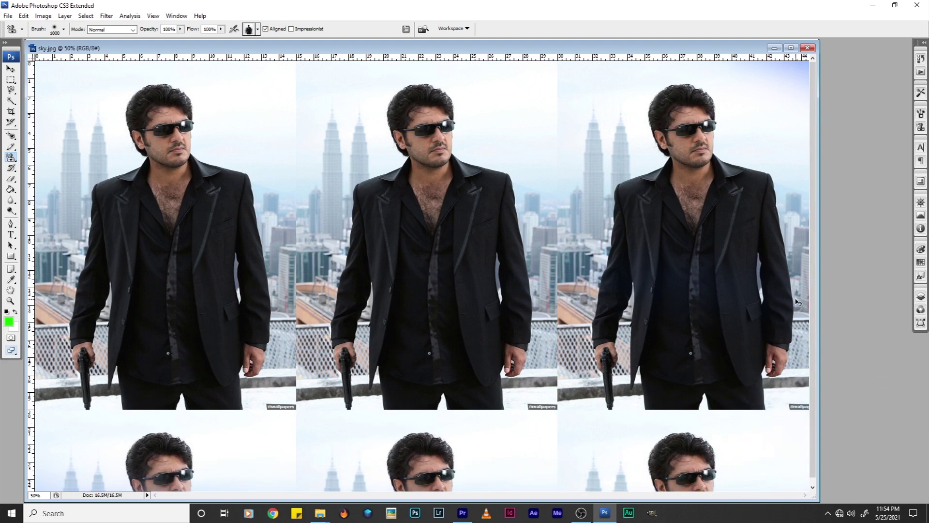
# Fit sky.jpg on screen, maximize its window to view the painted pattern, and look over the available patterns.
pyautogui.hotkey('ctrl', '0')
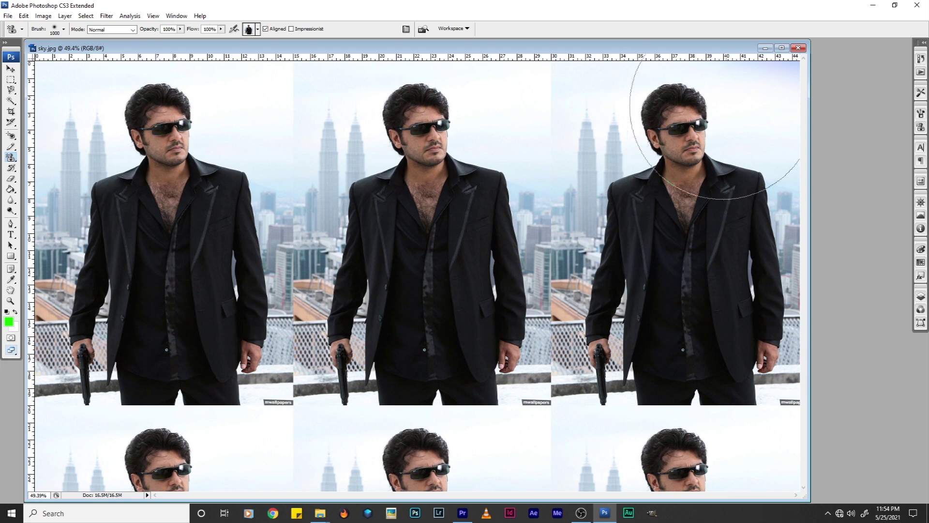
pyautogui.click(765, 48)
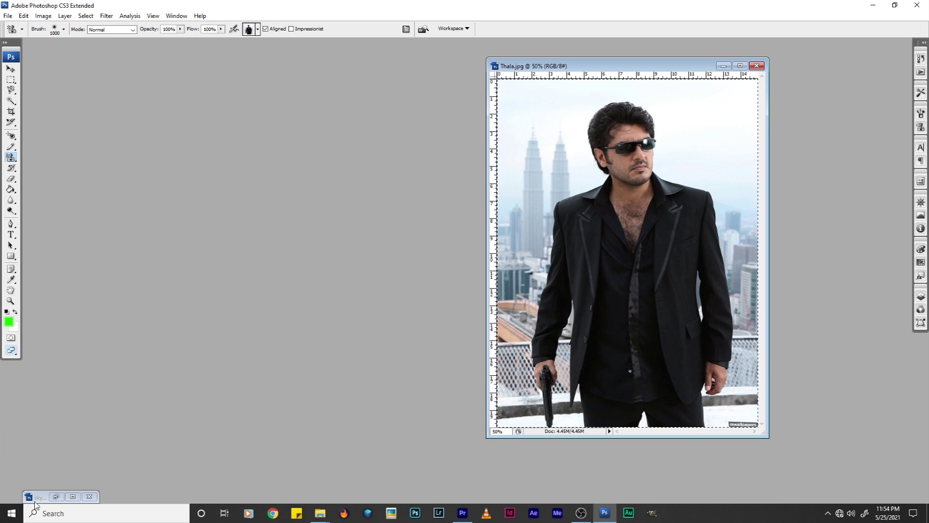
pyautogui.click(73, 497)
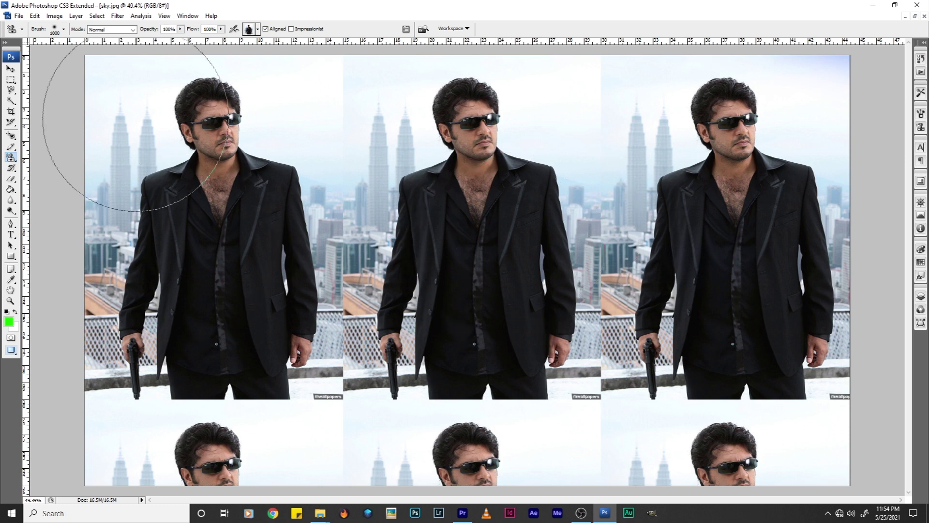
pyautogui.click(258, 29)
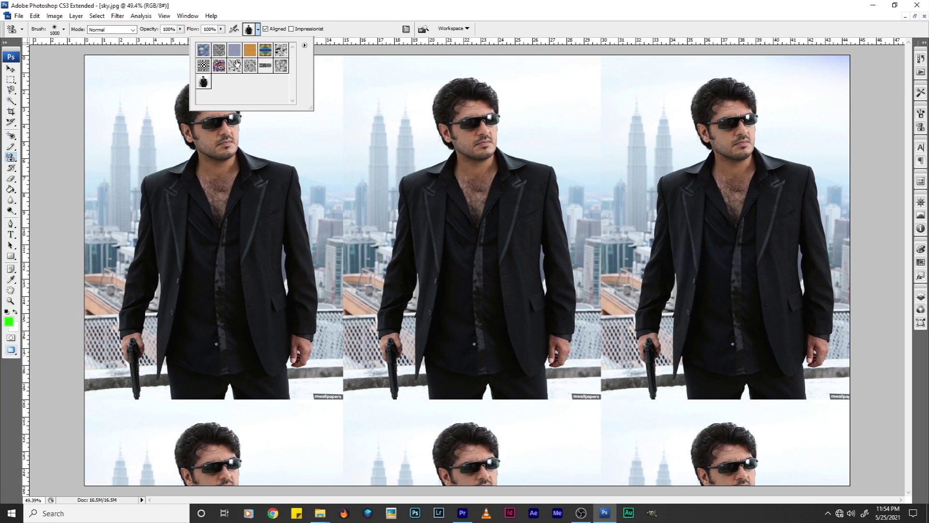
pyautogui.click(423, 3)
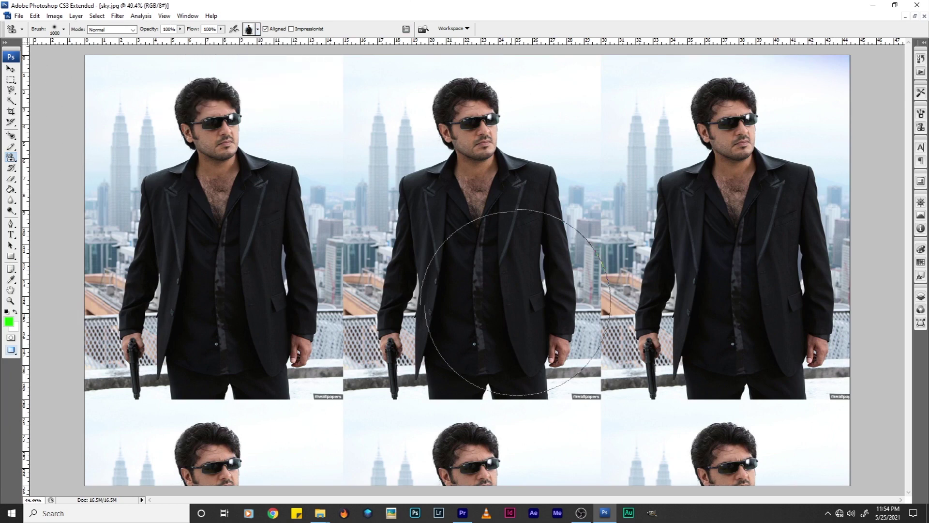